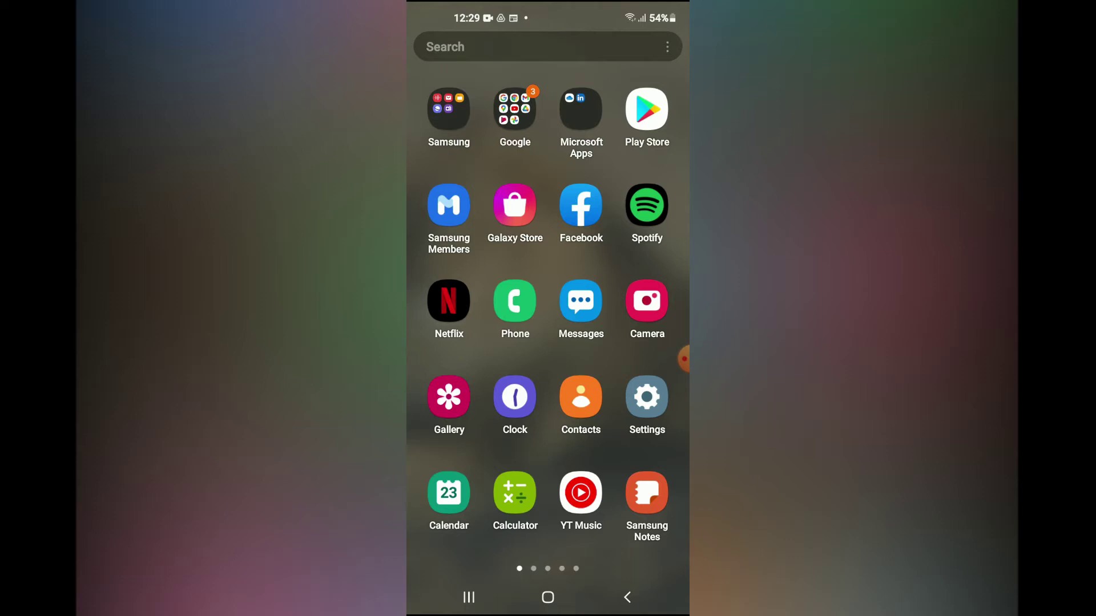
# Open the Phone app and start a blank new contact.
pyautogui.click(514, 300)
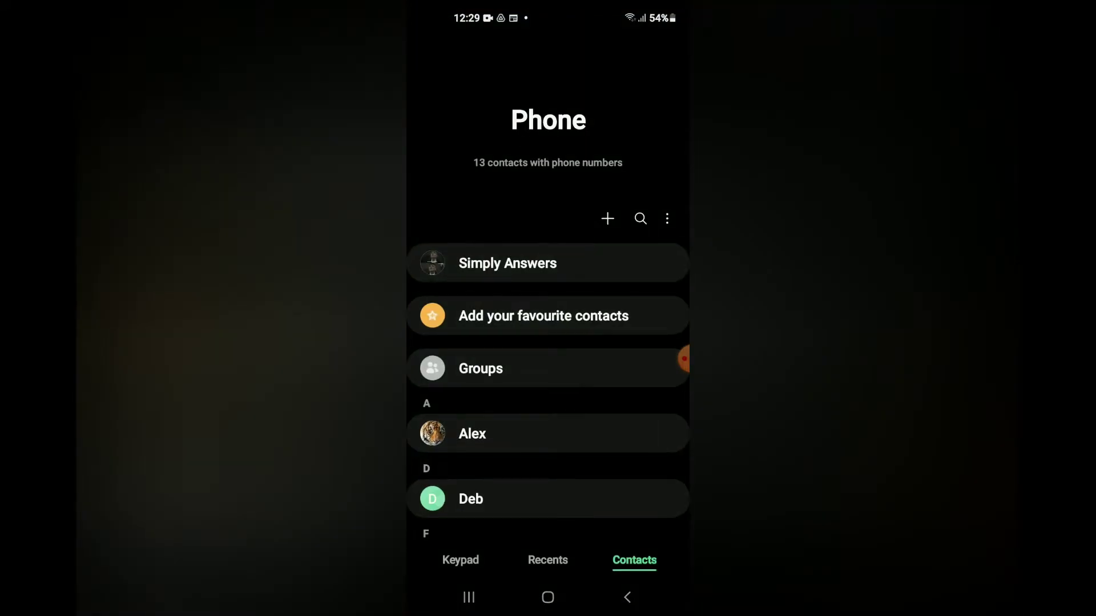
pyautogui.click(607, 218)
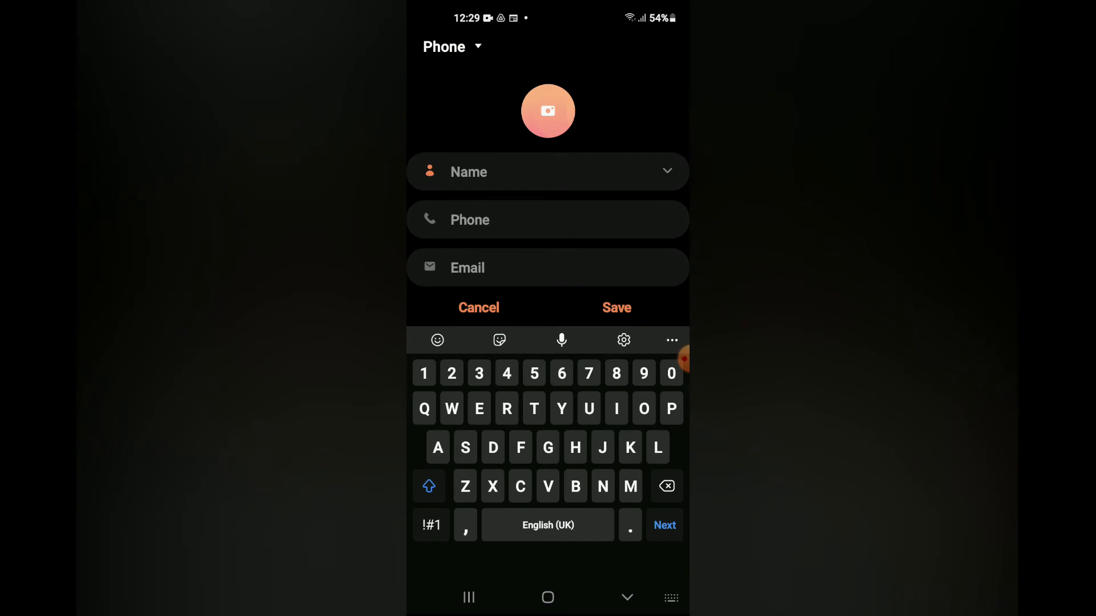
# Choose SIM 1 as the new contact's storage location.
pyautogui.click(452, 46)
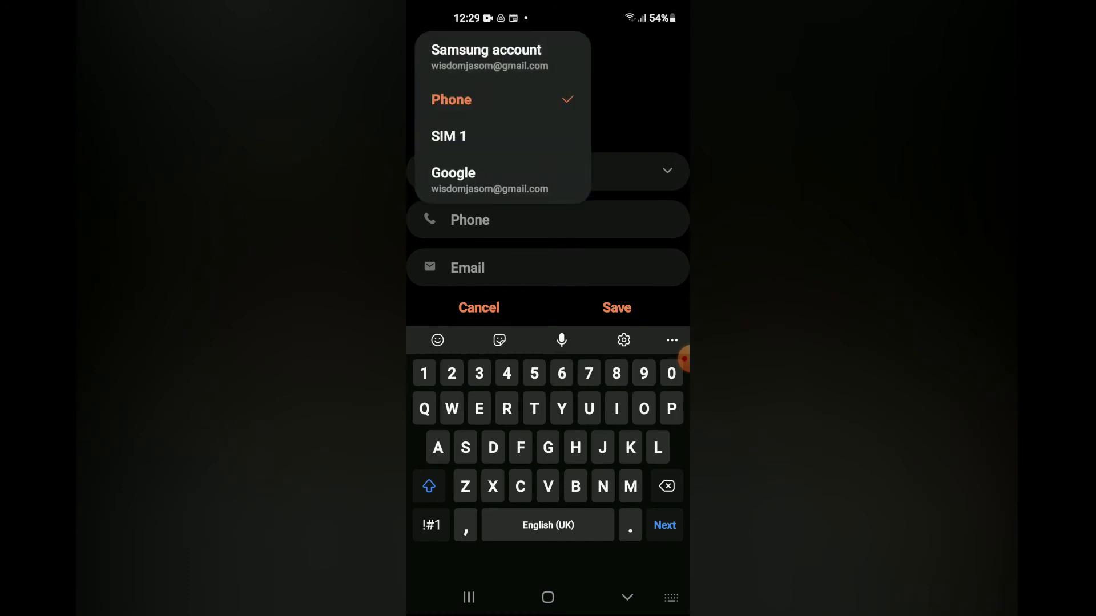
pyautogui.click(449, 137)
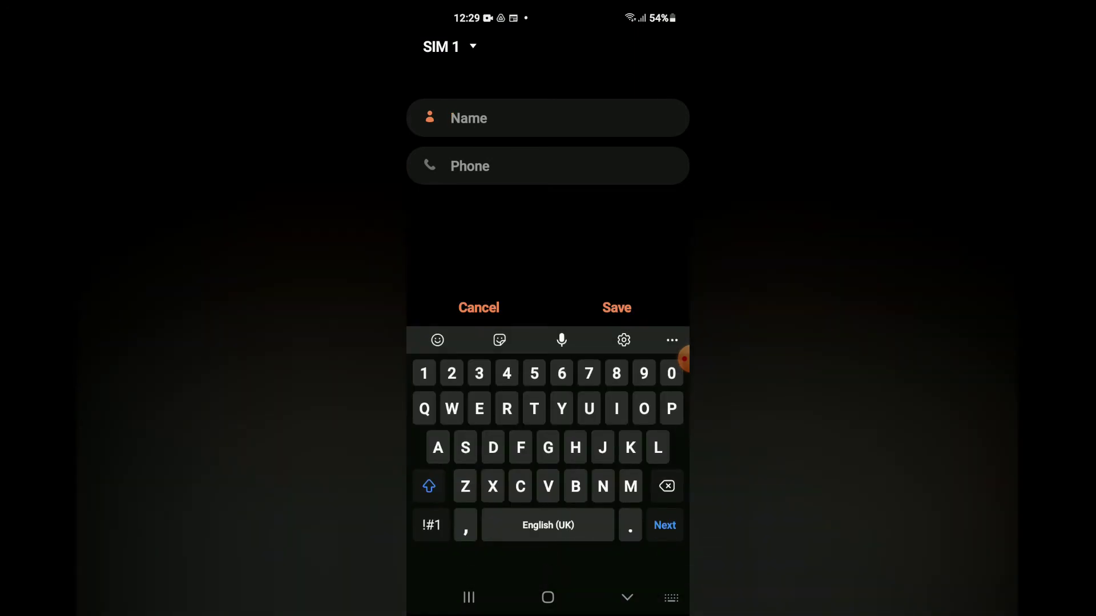
pyautogui.write('Ttttttt')
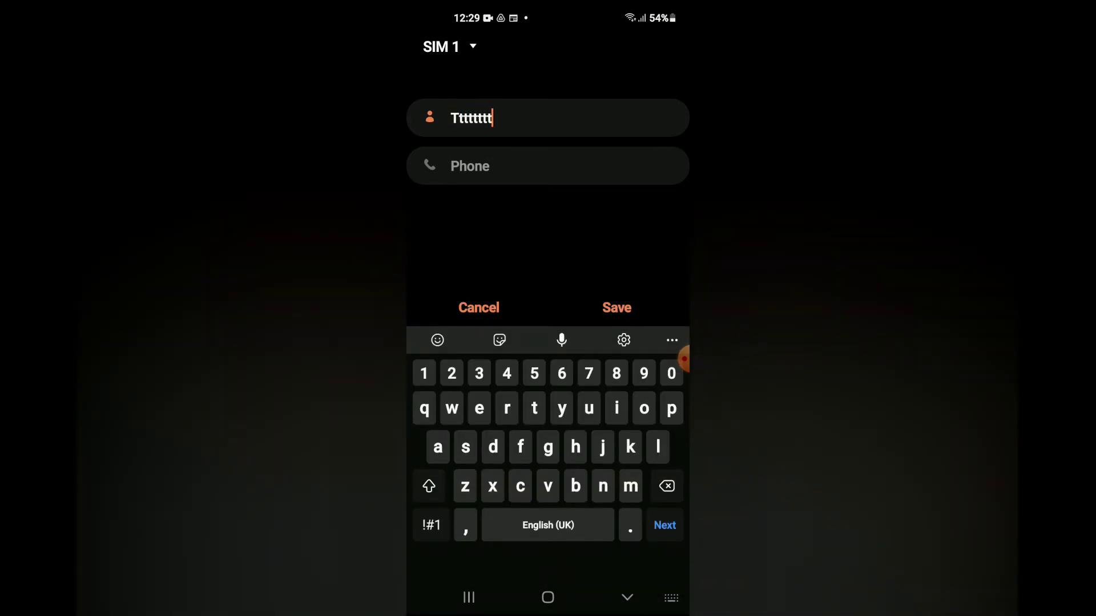
pyautogui.write('ttttttt')
pyautogui.write('ttttt')
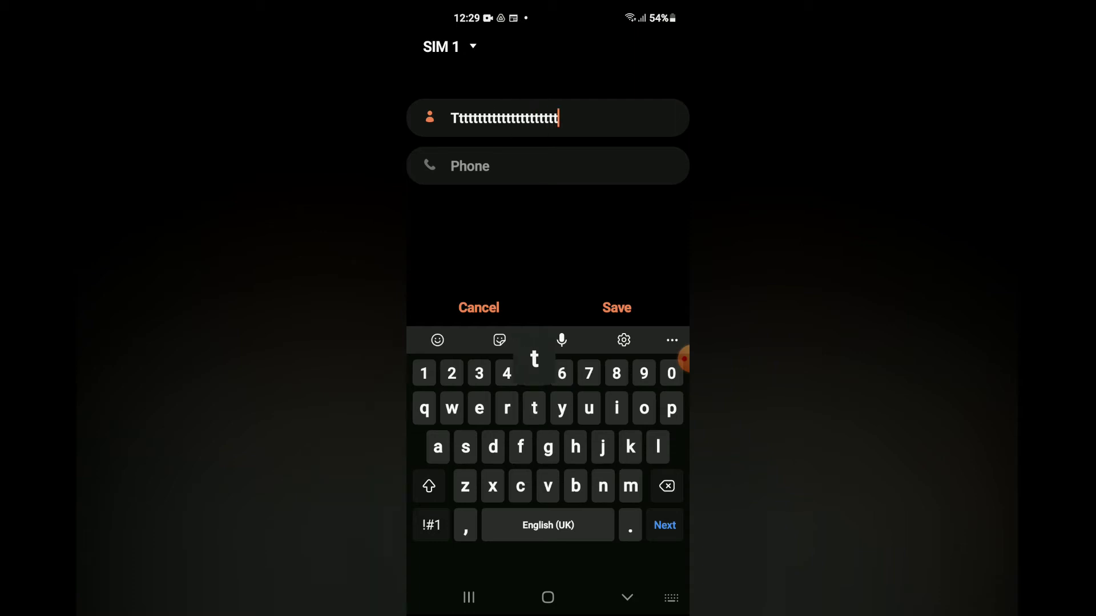
pyautogui.write('tttt')
pyautogui.write('ttt')
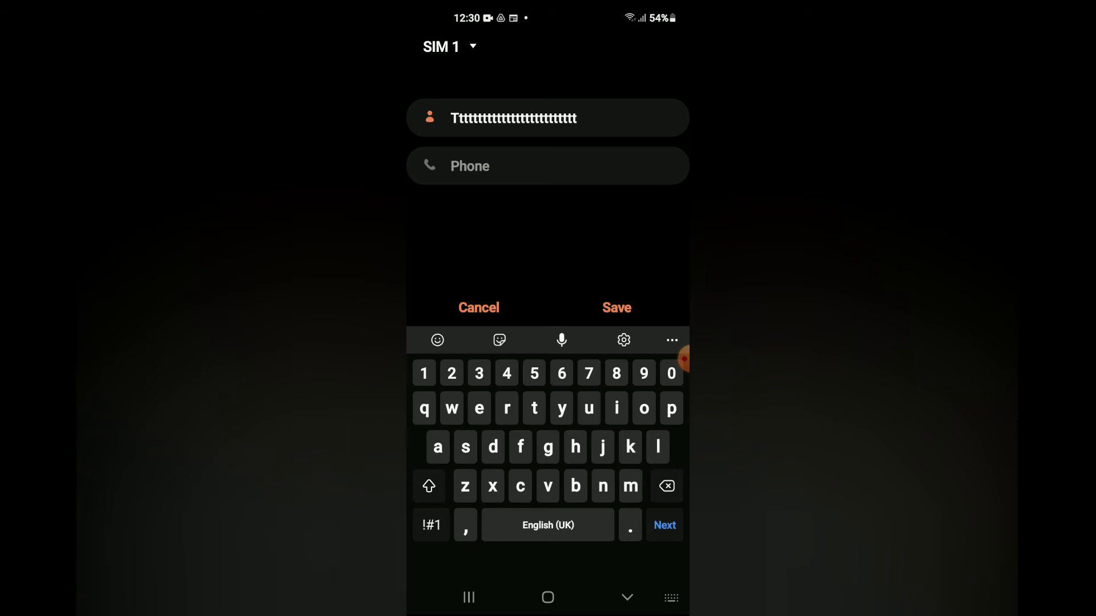
# Switch the new contact's storage from SIM 1 to Phone.
pyautogui.click(448, 46)
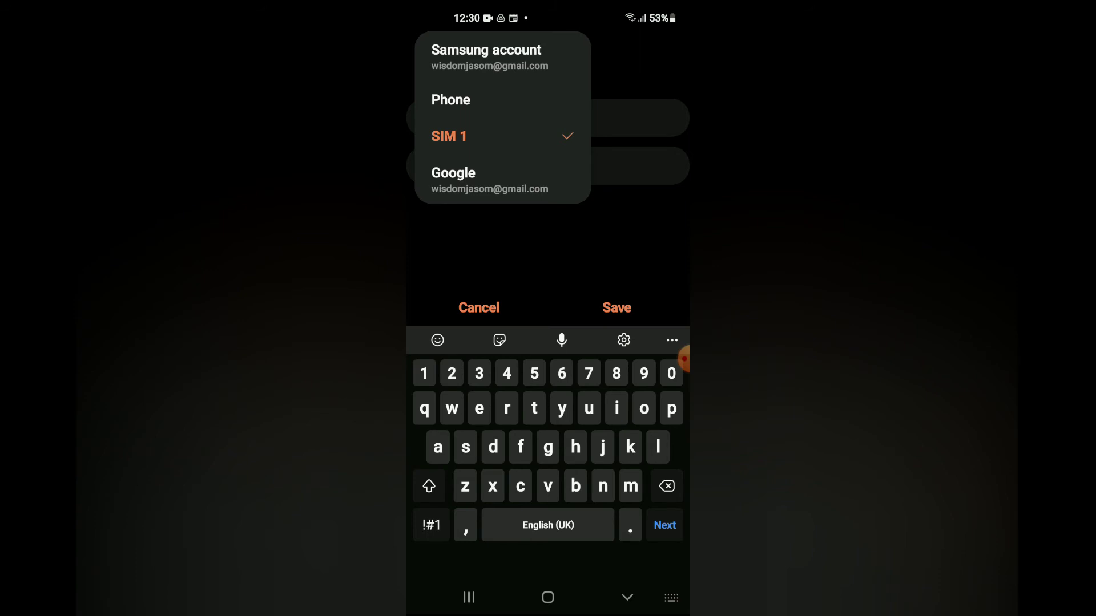
pyautogui.click(450, 100)
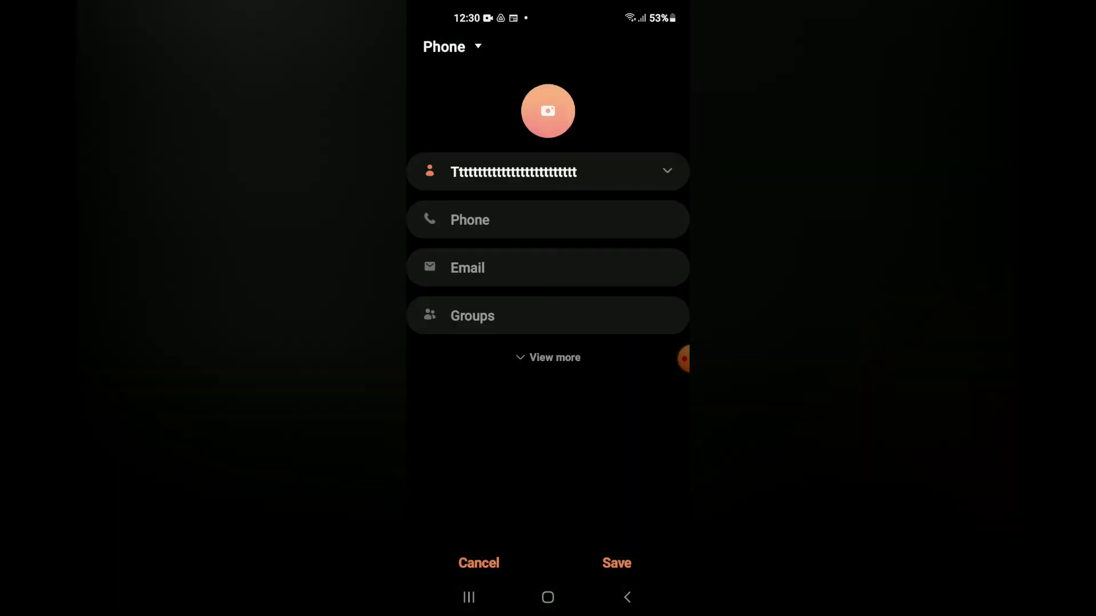
# Append mmmmmmjjmm1 to the end of the contact's t-name.
pyautogui.click(577, 172)
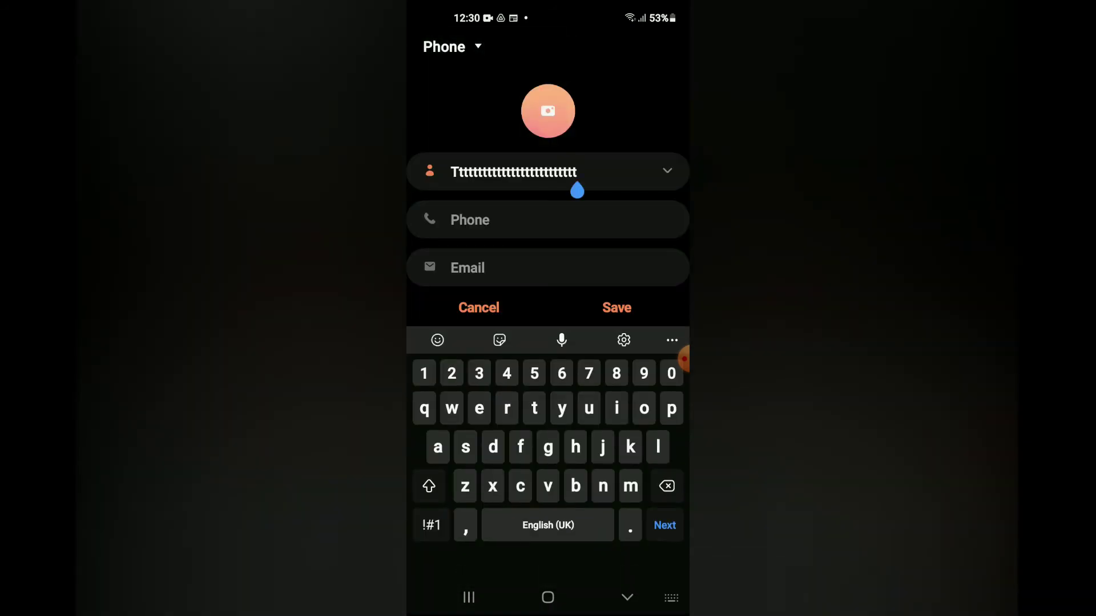
pyautogui.write('mmmmmm')
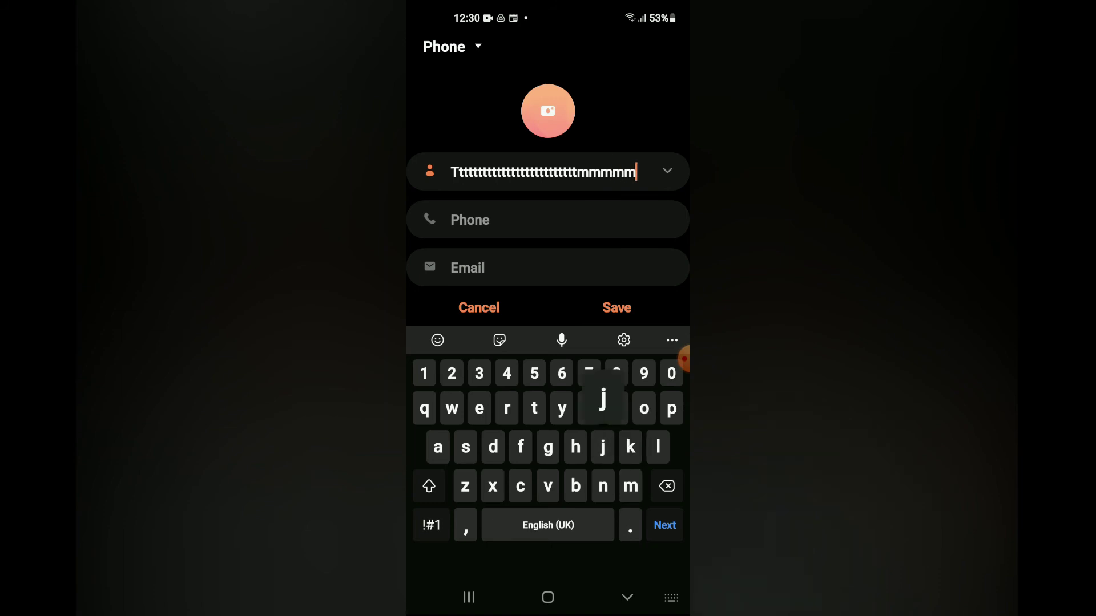
pyautogui.write('jjmm')
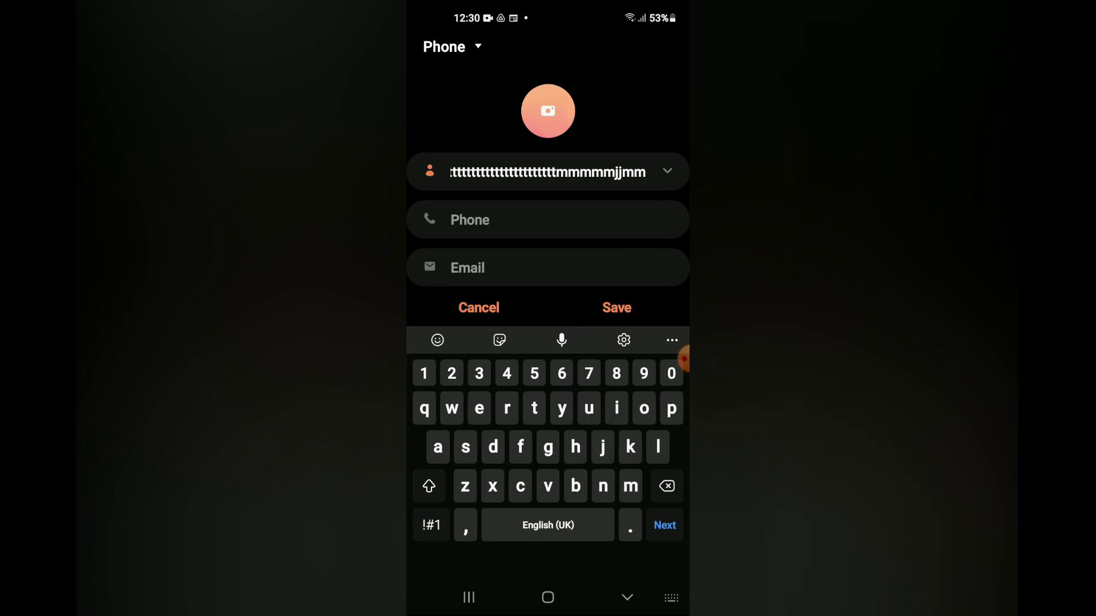
pyautogui.write('1')
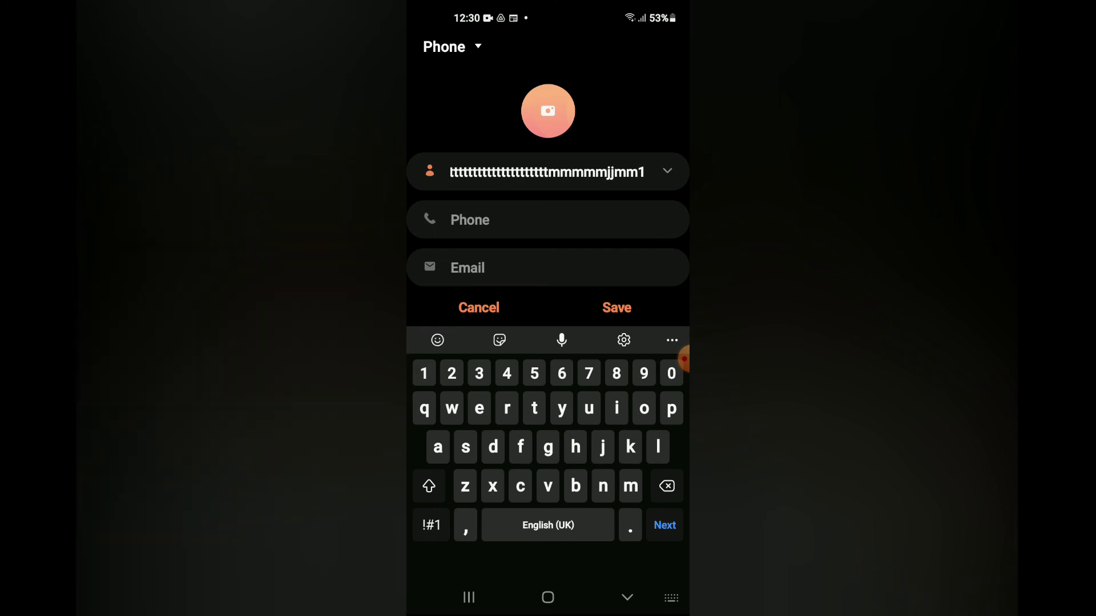
# Add a grinning-face emoji after mmmmmmjjmm1 in the contact's name.
pyautogui.click(438, 340)
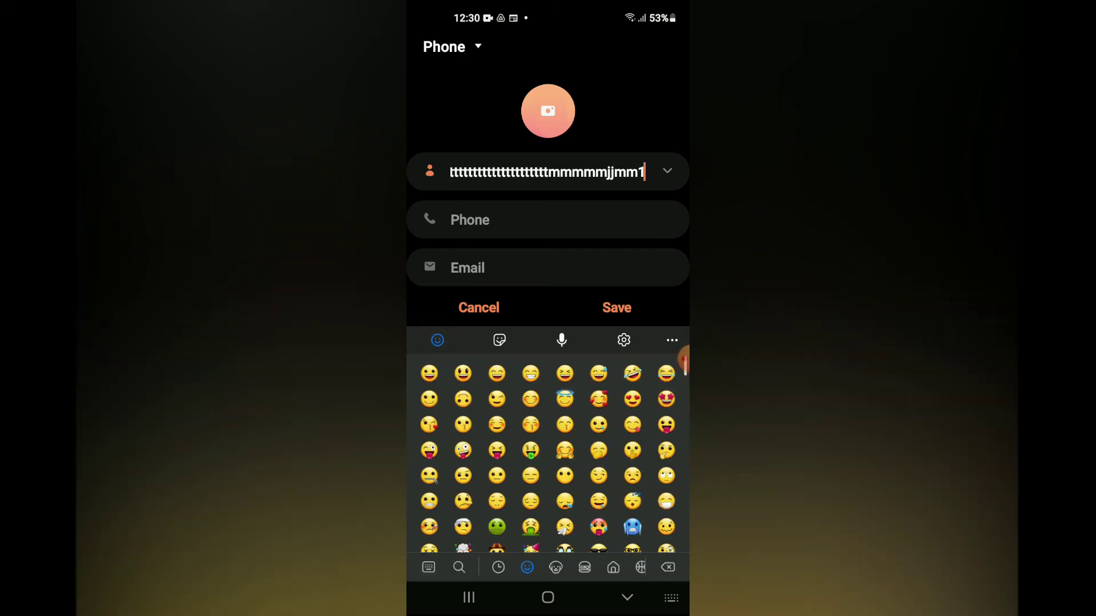
pyautogui.click(462, 372)
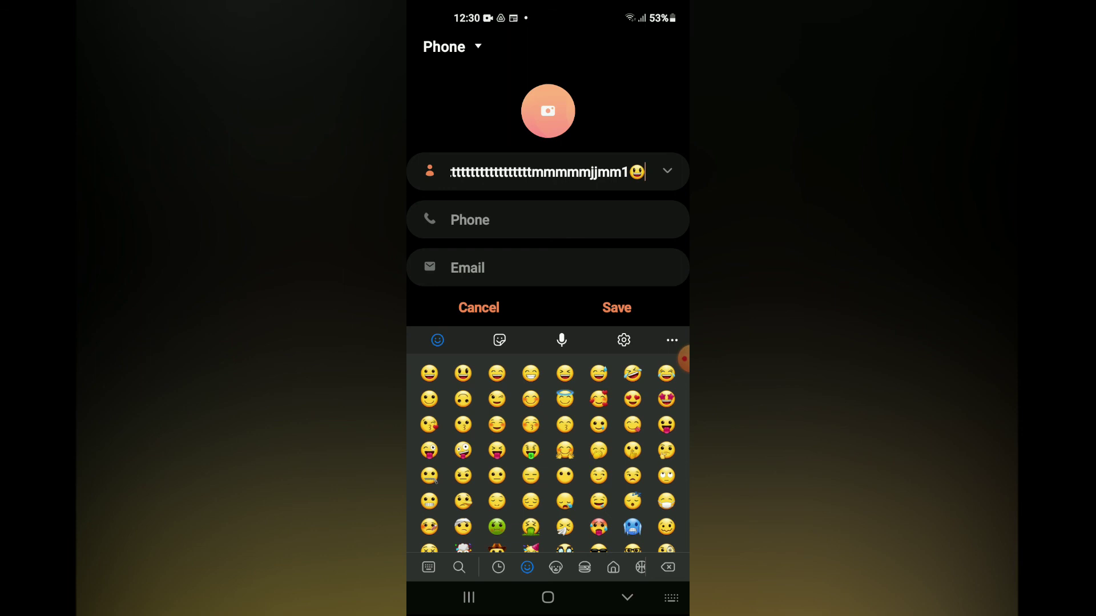